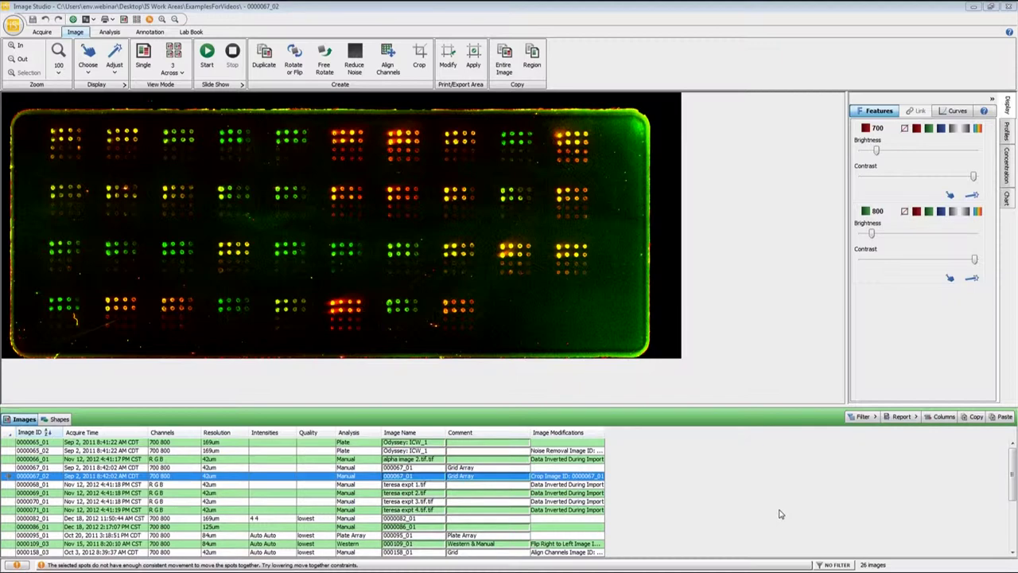
Step: Switch to the Analysis ribbon tab to show the image analysis tools
click(109, 32)
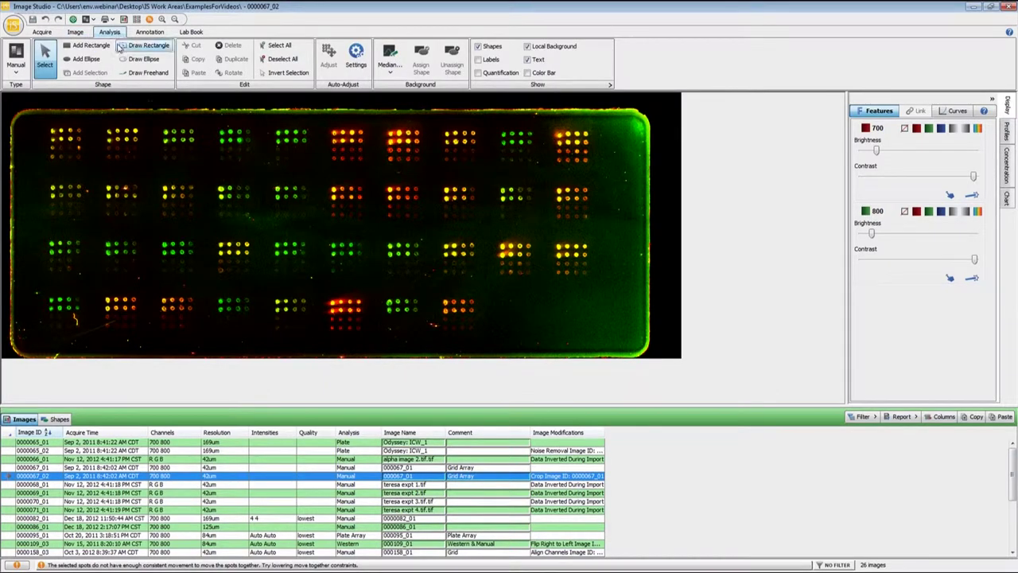
Step: Set the analysis type to Grid Array, overlaying a 4 by 4 grid of spot arrays
click(12, 70)
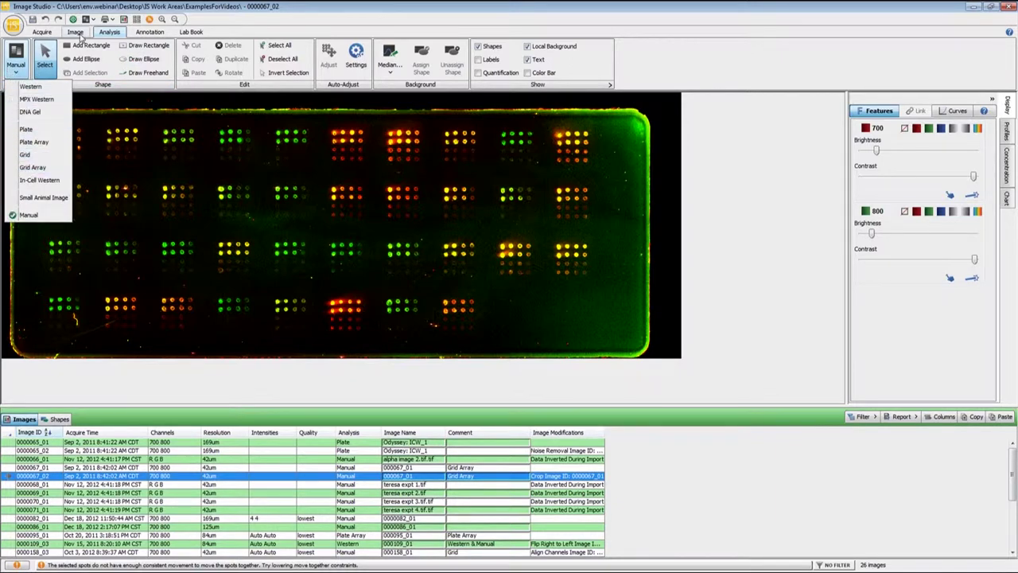
click(95, 21)
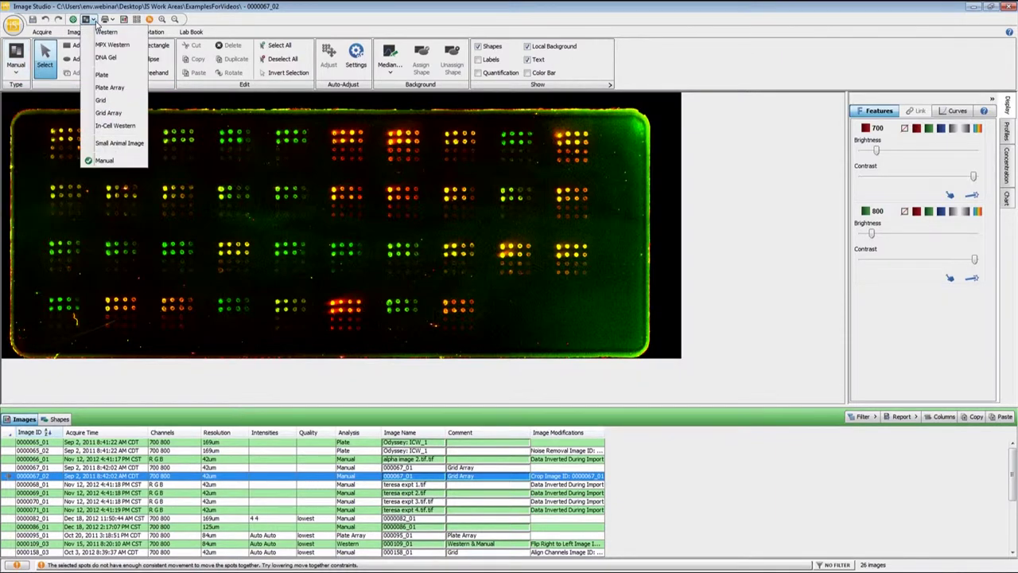
click(108, 114)
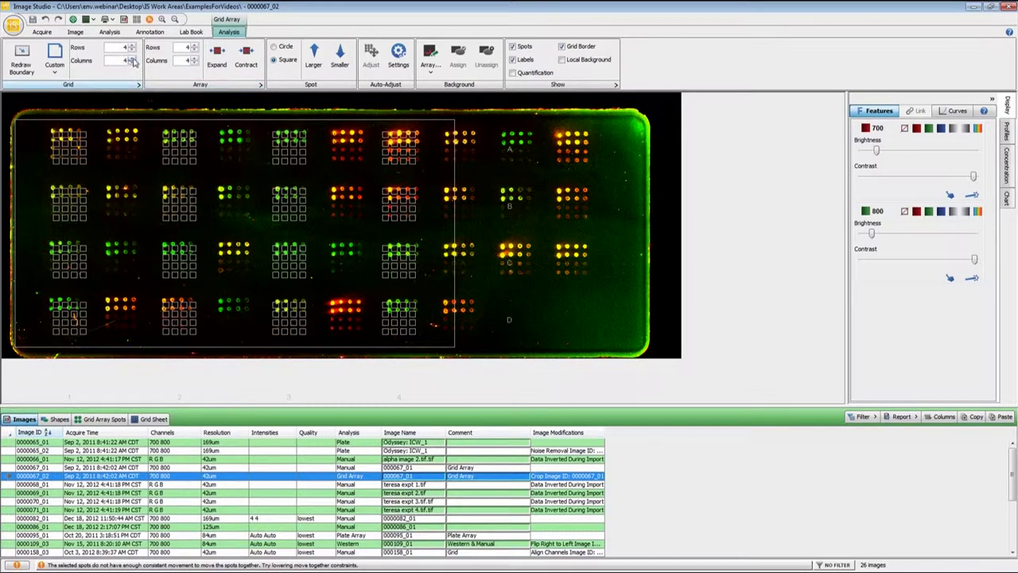
Step: Set the grid to 4 rows by 10 columns and change the spot shape to Circle
click(133, 59)
click(133, 58)
click(133, 59)
click(133, 59)
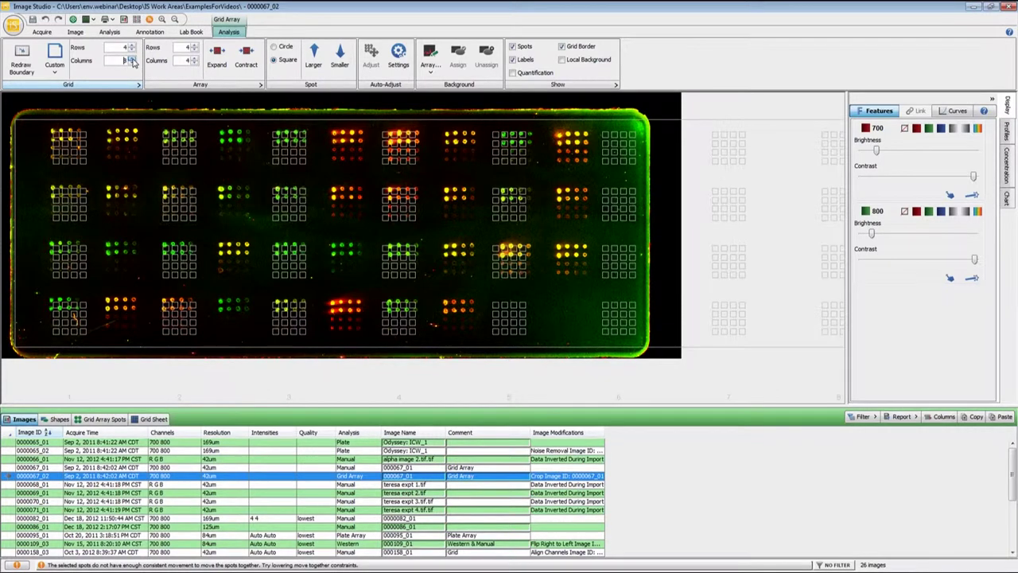
click(133, 59)
click(134, 63)
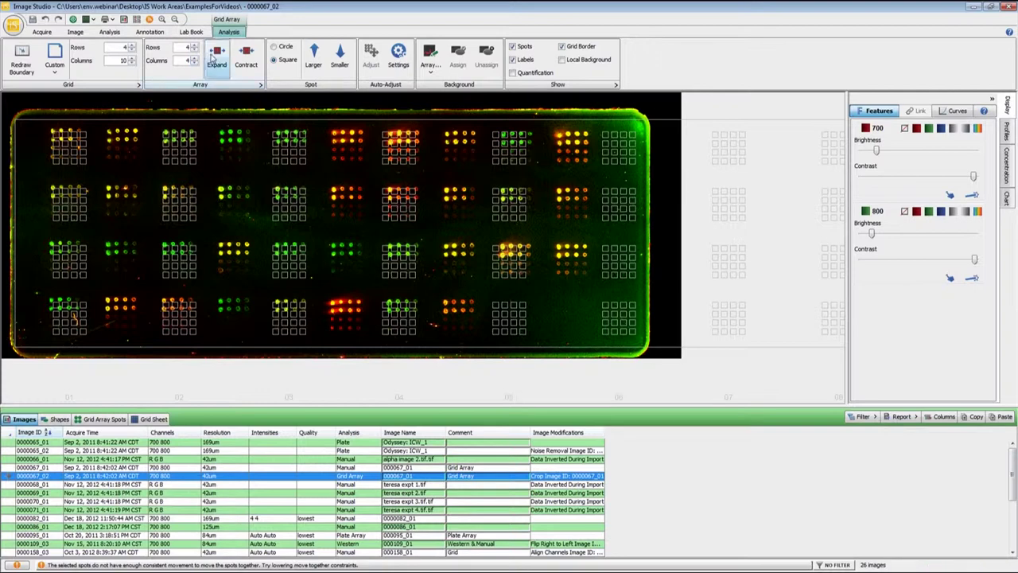
click(285, 48)
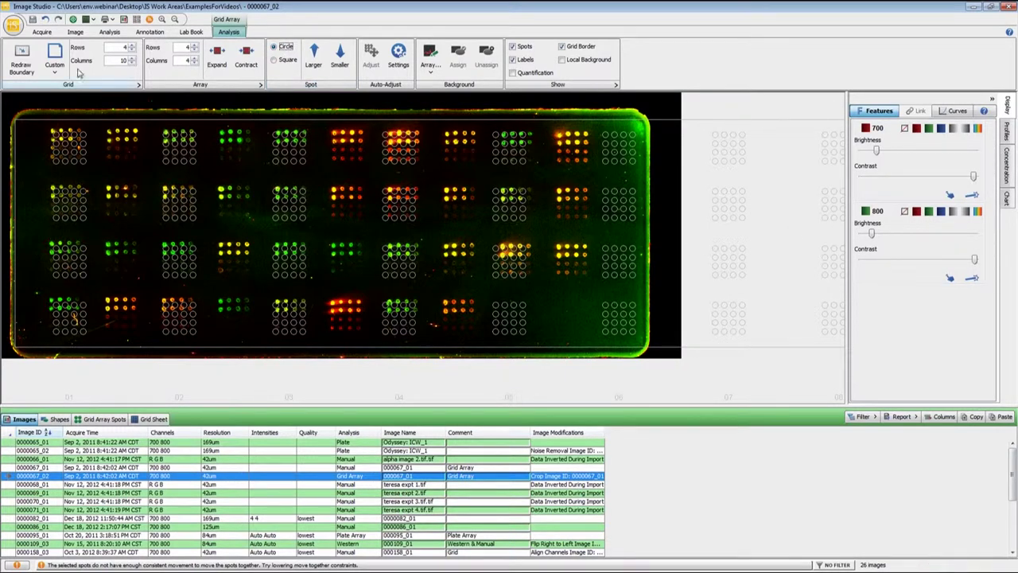
Step: Redraw the grid boundary around all 40 spot blocks, then nudge it up and trim its edges
click(24, 70)
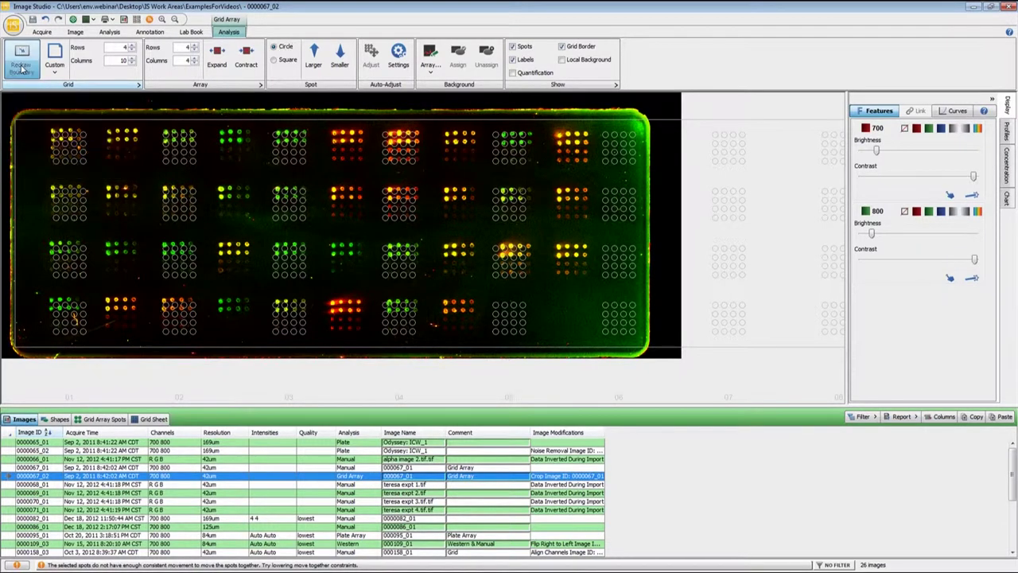
mouse_move(37, 120)
mouse_down()
mouse_move(291, 215)
mouse_move(618, 291)
mouse_move(606, 350)
mouse_up()
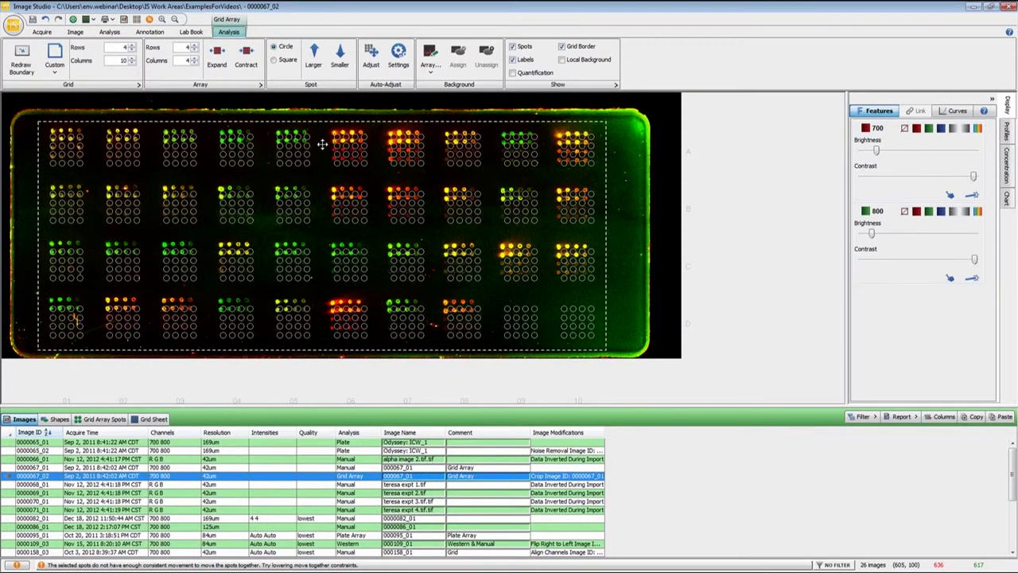
drag(322, 143, 322, 139)
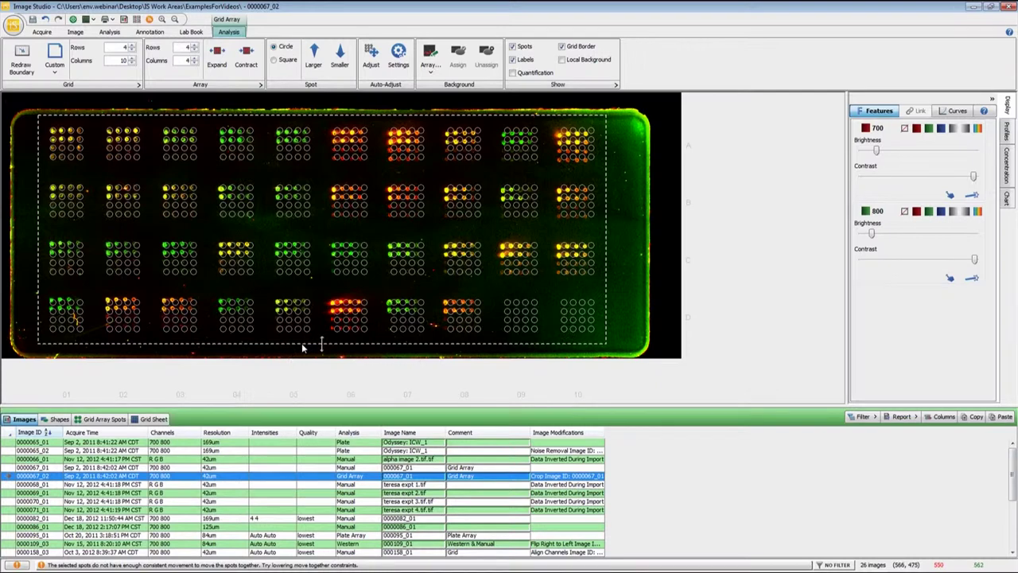
drag(302, 346, 307, 345)
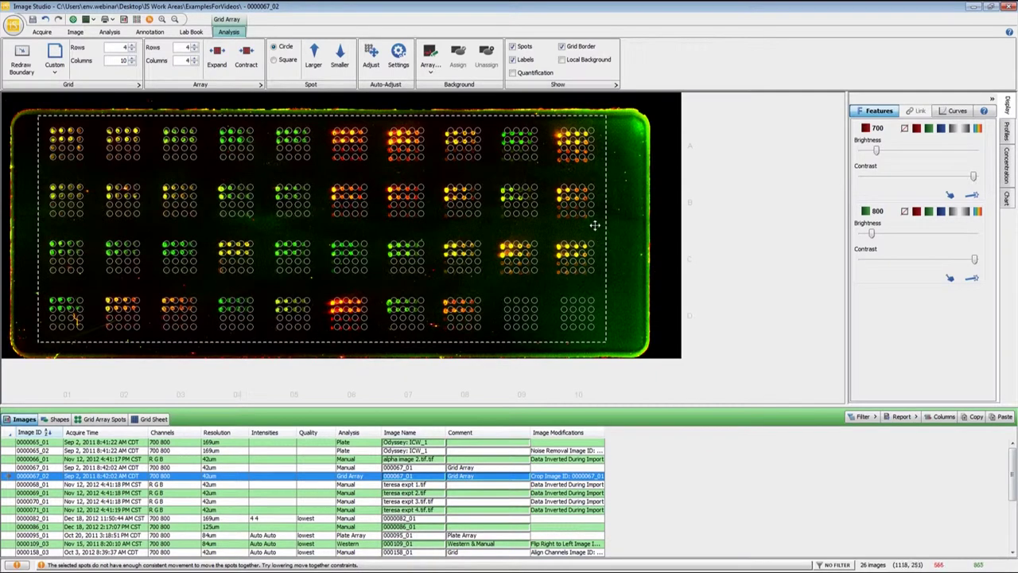
drag(606, 231, 602, 231)
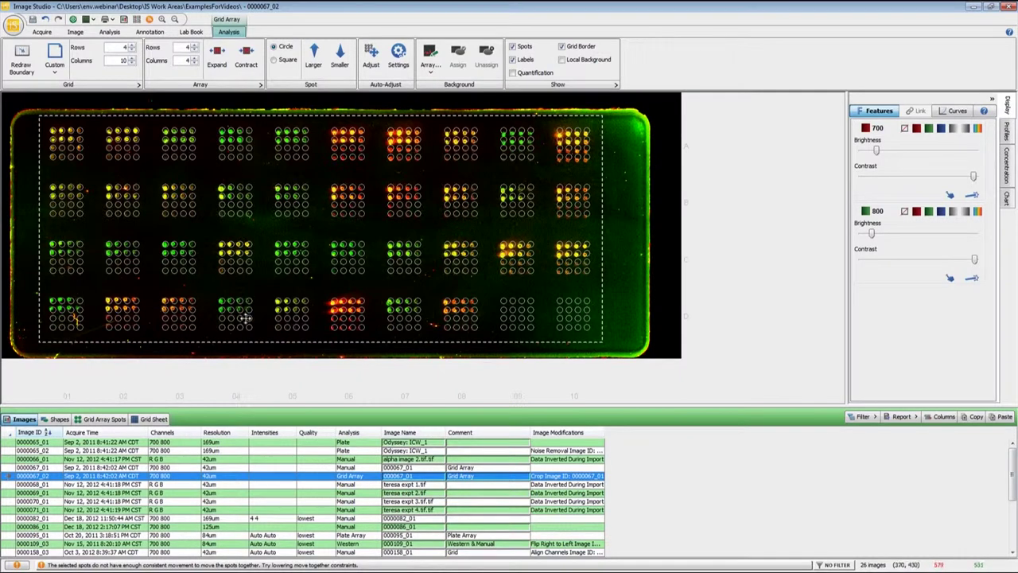
Step: Fine-tune the grid rotation with Rotate Grid, then pull the right border slightly left
right_click(601, 341)
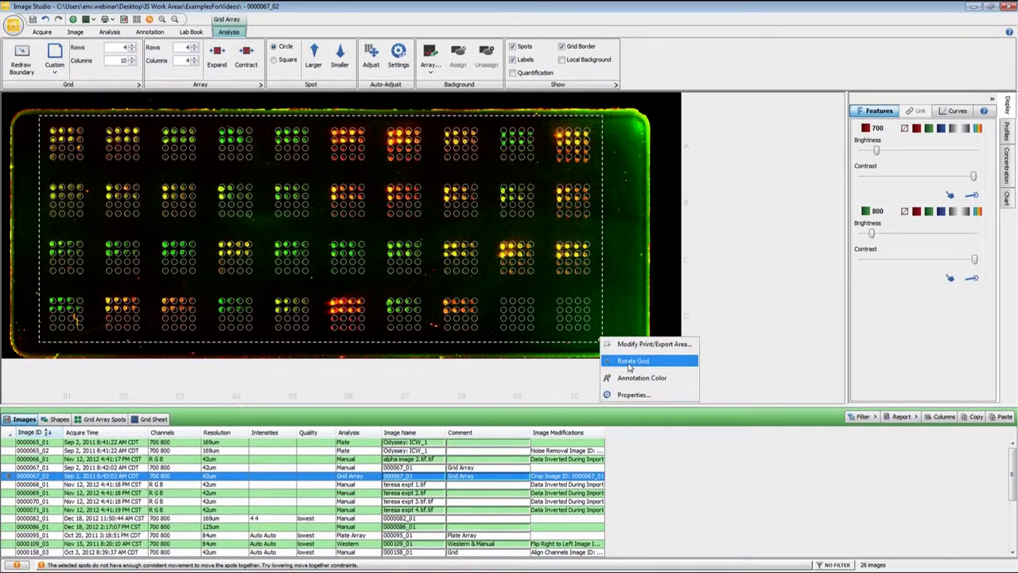
click(629, 364)
click(924, 169)
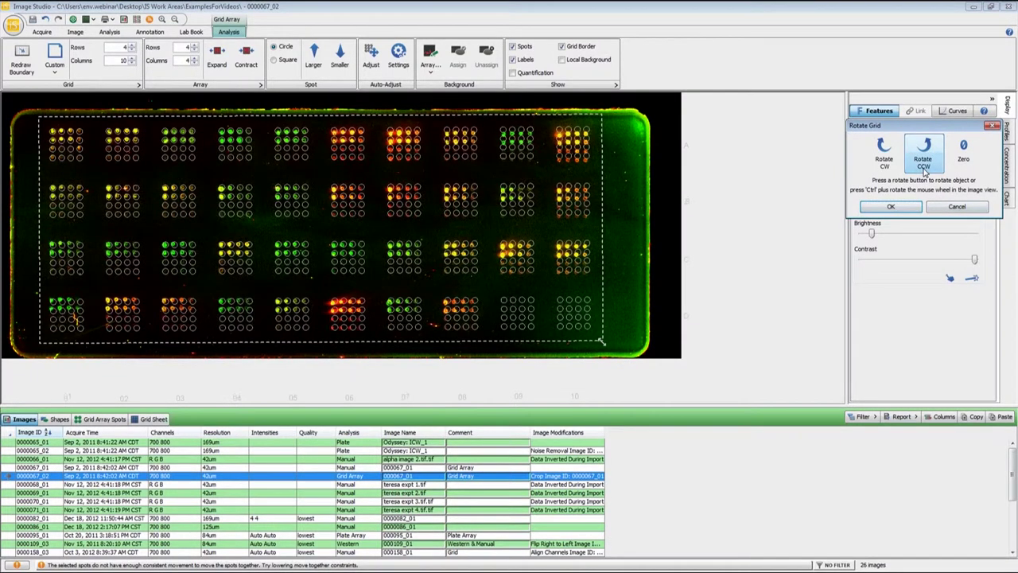
click(897, 167)
click(898, 167)
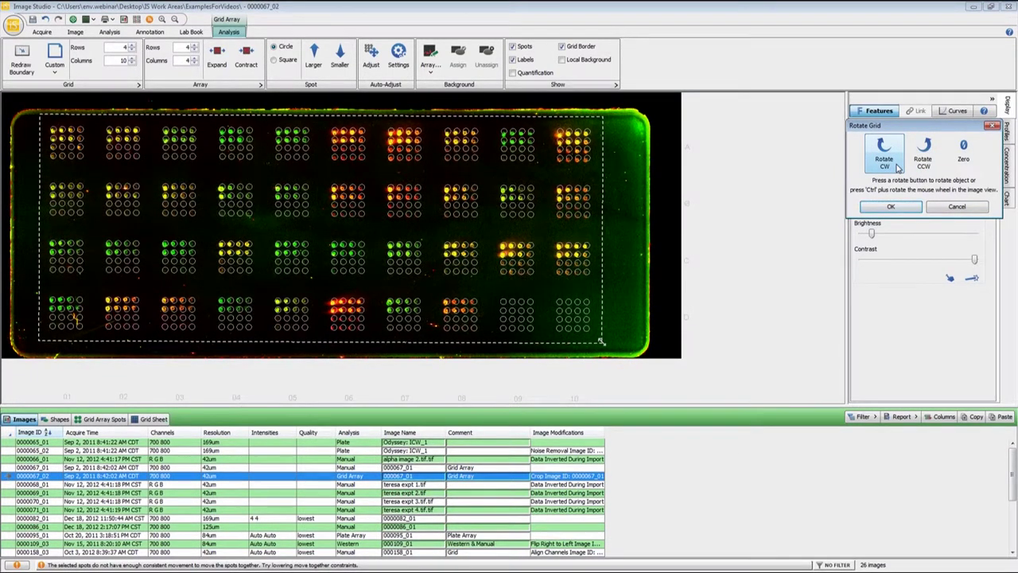
click(891, 206)
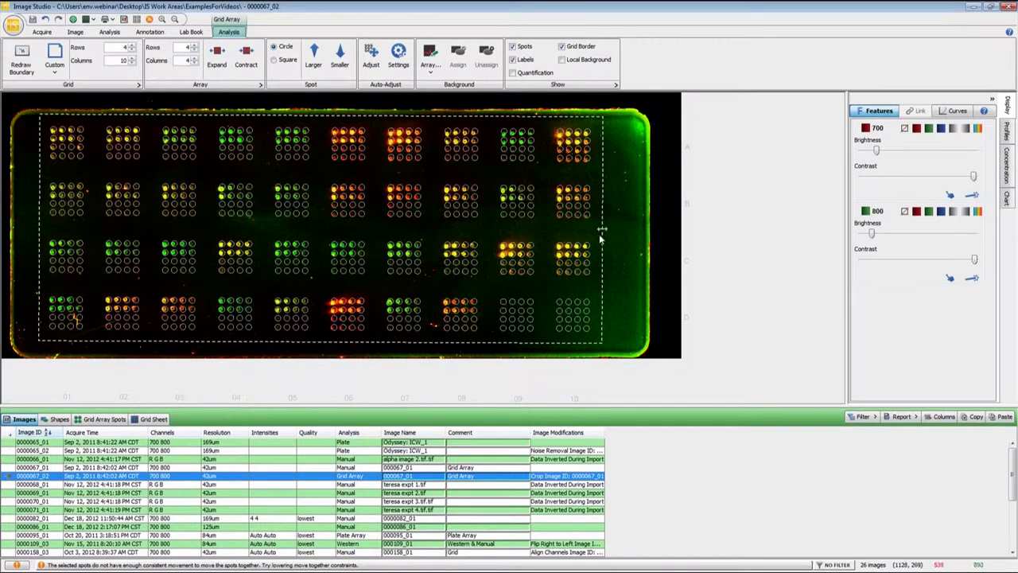
drag(601, 235, 599, 238)
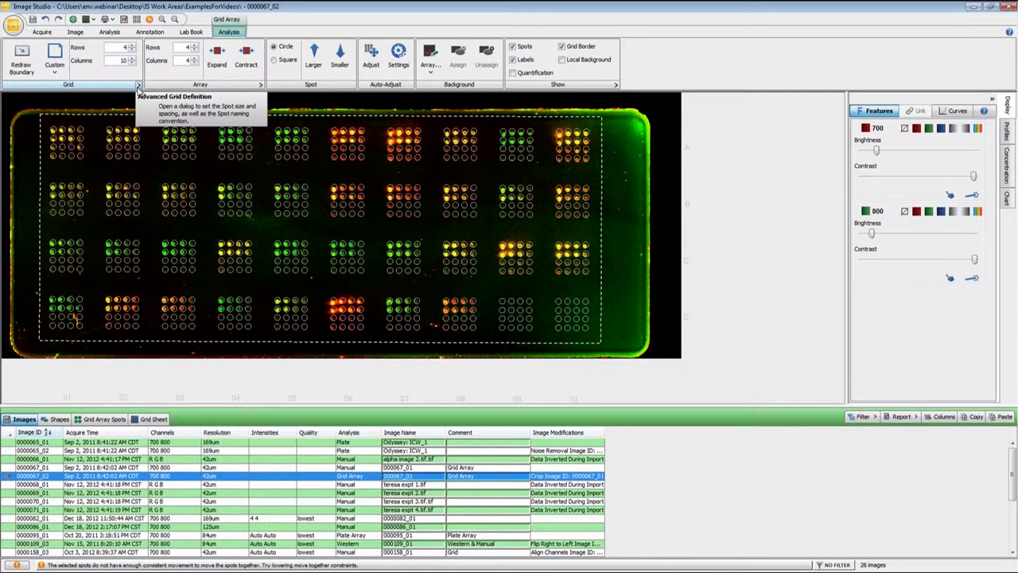
Step: Review the Advanced Grid Definition: 4.4852 by 4.5406 mm array spacing, Letter-Number naming
click(139, 86)
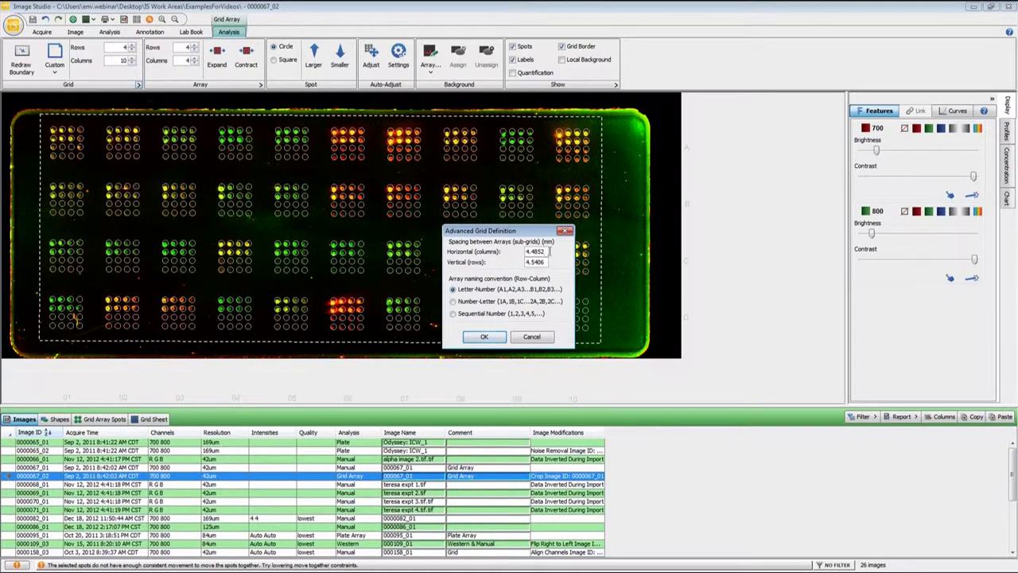
drag(547, 251, 524, 252)
click(485, 337)
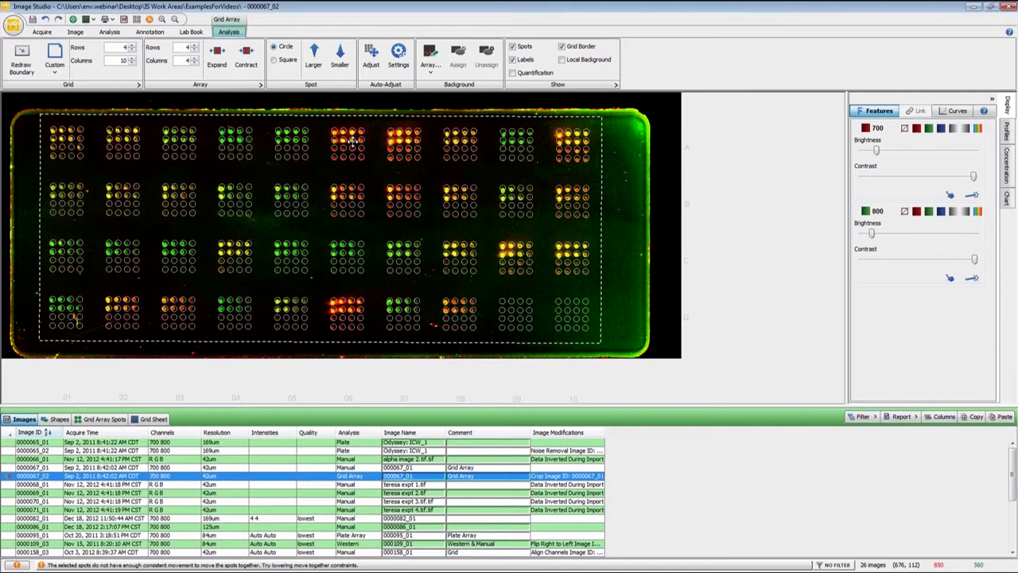
Step: In Advanced Array Definition, check the 0.4915 mm spot size and cycle spot D4 back to Background
click(259, 86)
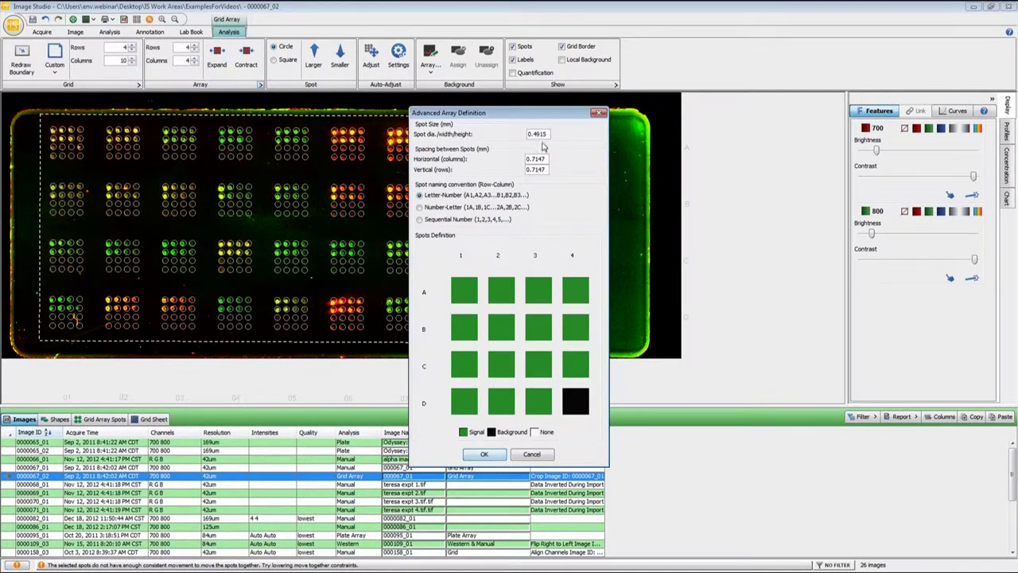
drag(548, 133, 518, 160)
click(579, 408)
click(579, 409)
click(579, 409)
click(579, 409)
click(579, 409)
click(579, 408)
Step: Apply the array definition and fine-tune spot spacing with Expand and Contract
click(486, 454)
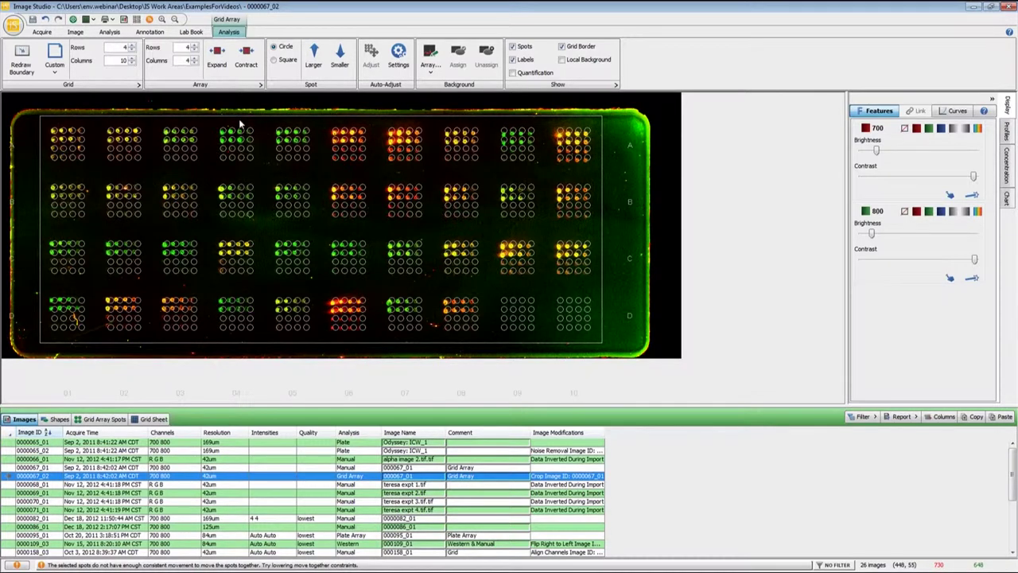
click(225, 66)
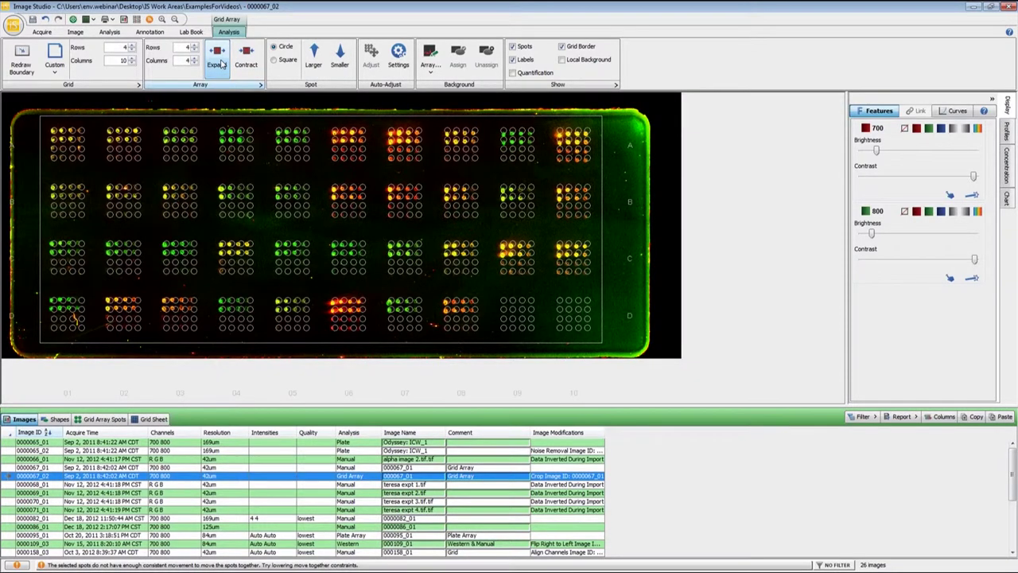
click(224, 65)
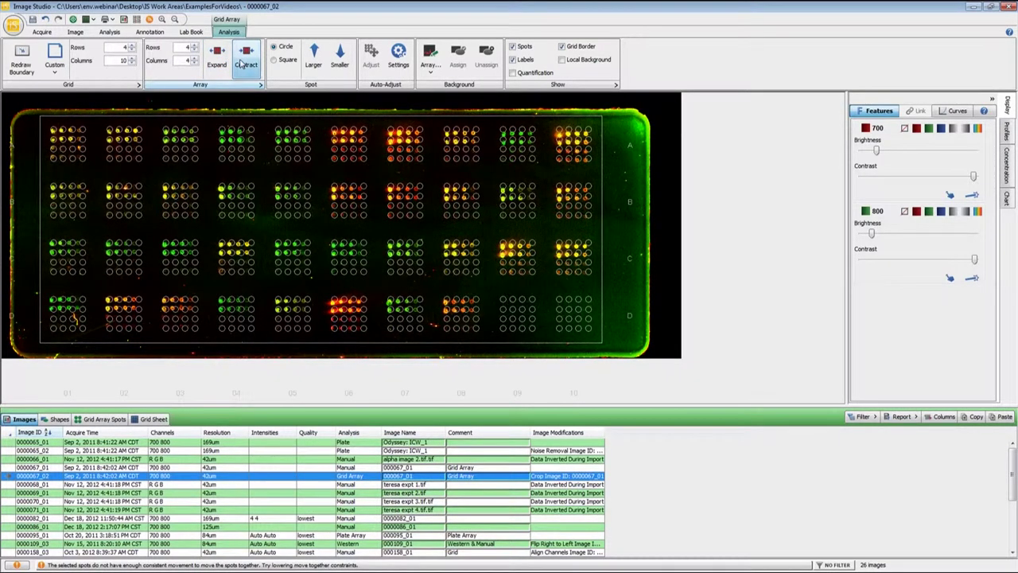
click(241, 65)
click(241, 64)
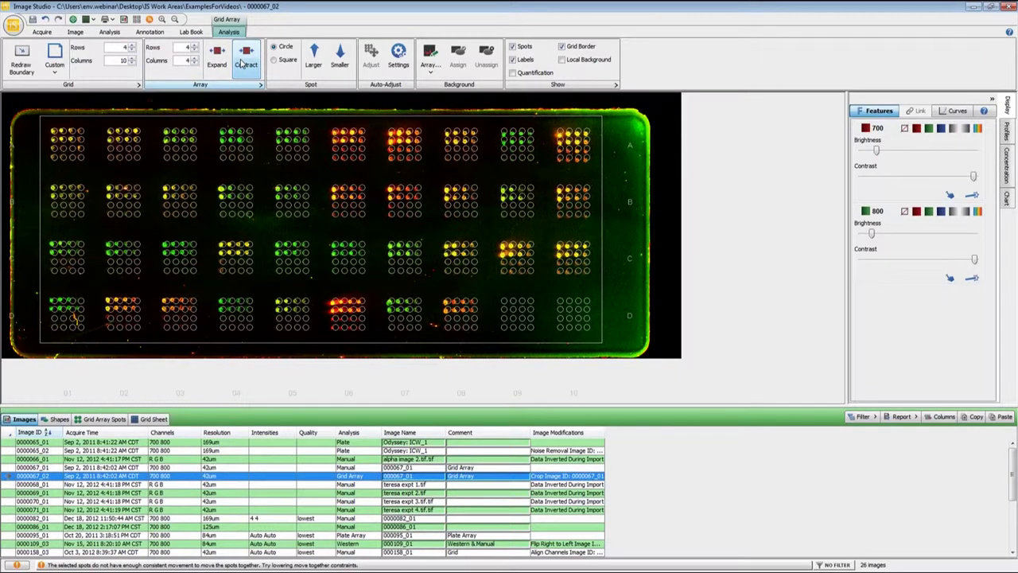
click(217, 65)
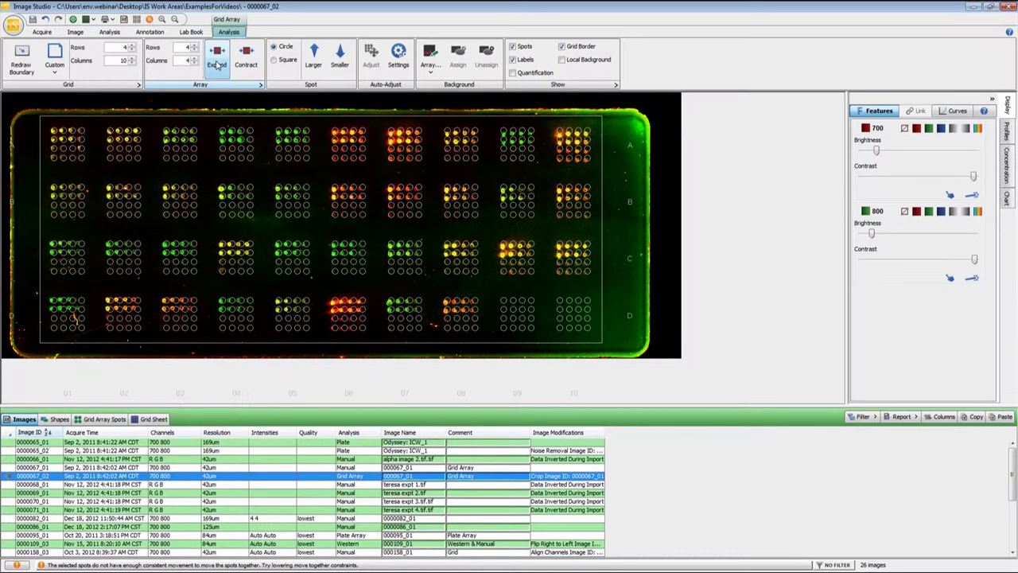
Step: Auto-adjust the spots in two top-row blocks, including the top-right one, to their signals
drag(321, 121, 382, 176)
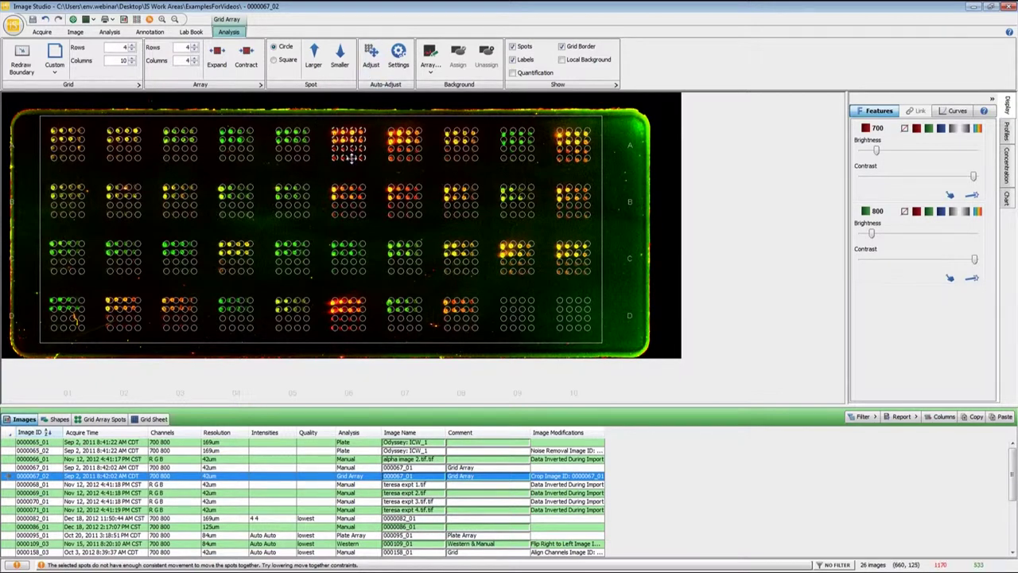
click(371, 53)
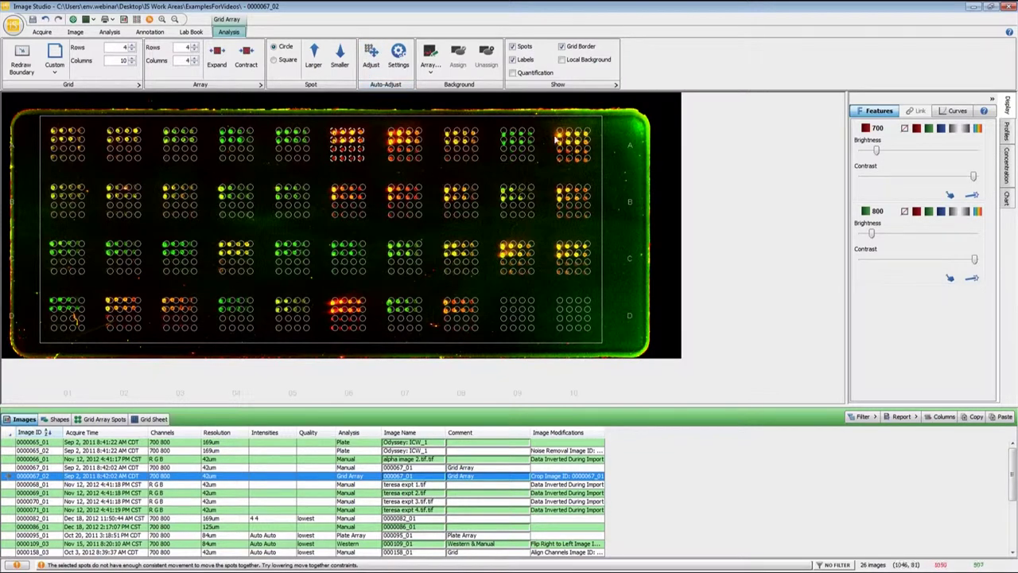
drag(547, 124, 600, 175)
click(374, 67)
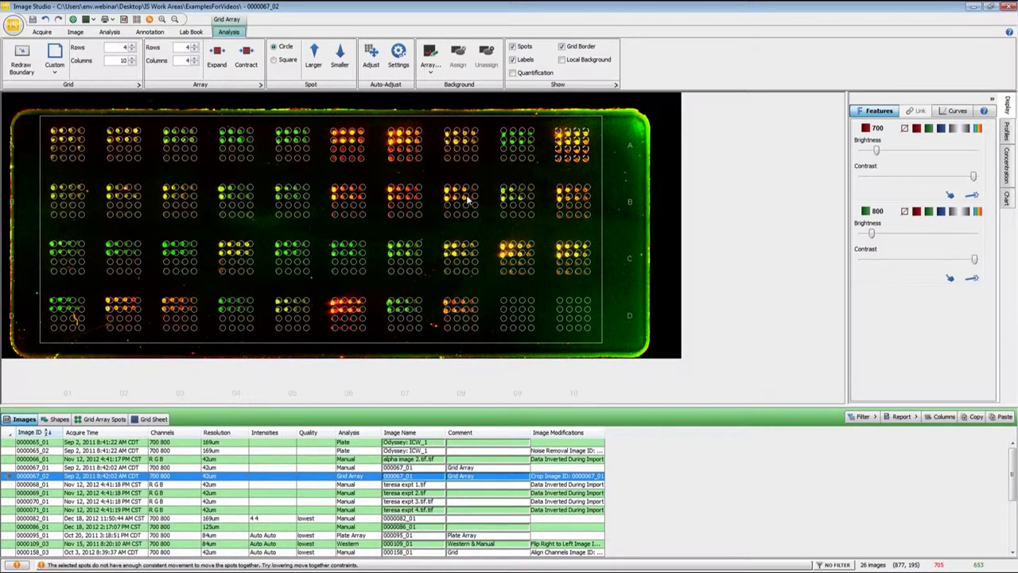
Step: Glance at the background choices, then cancel the Advanced Array Definition without changes
click(429, 64)
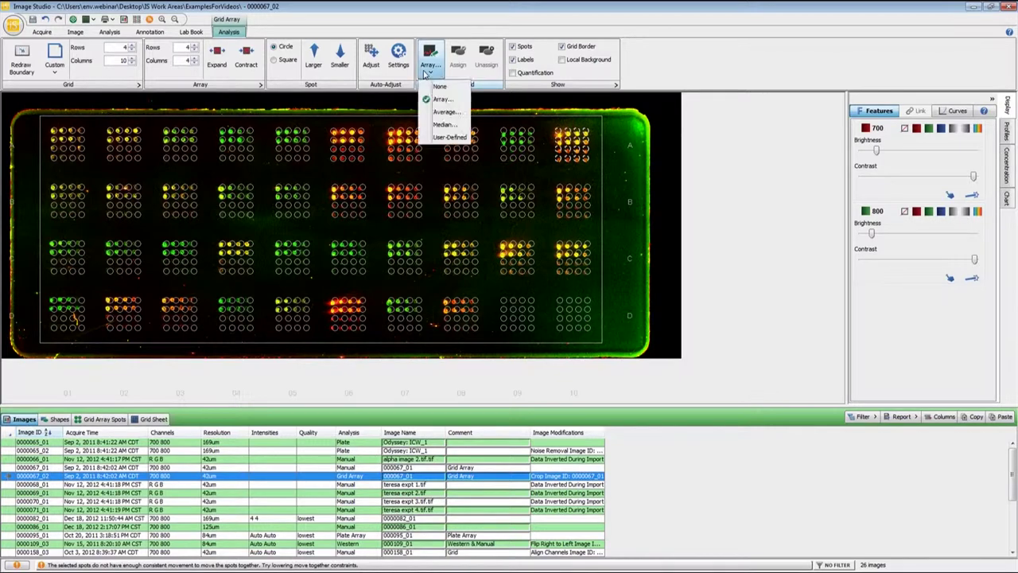
click(265, 93)
click(261, 85)
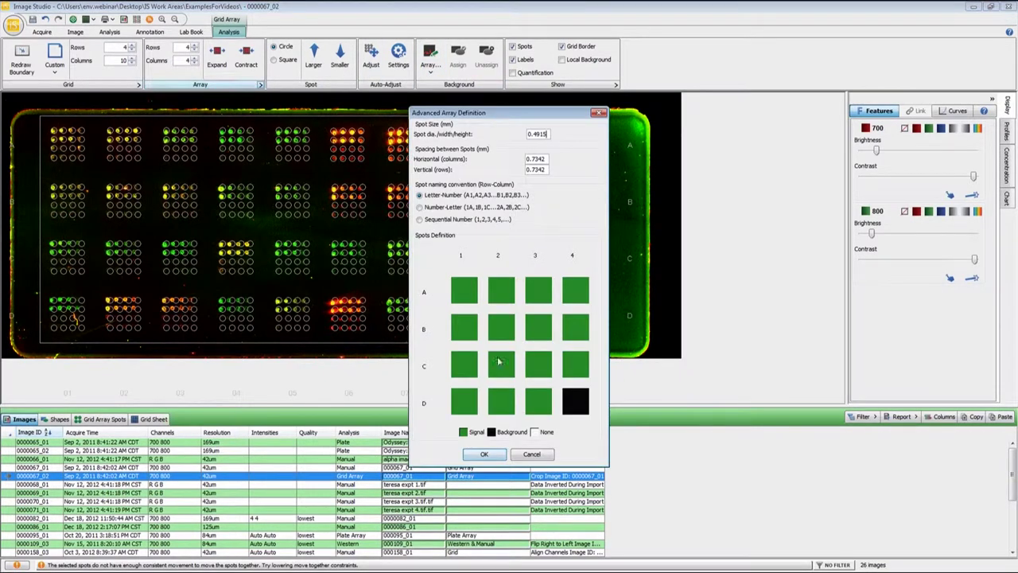
click(530, 456)
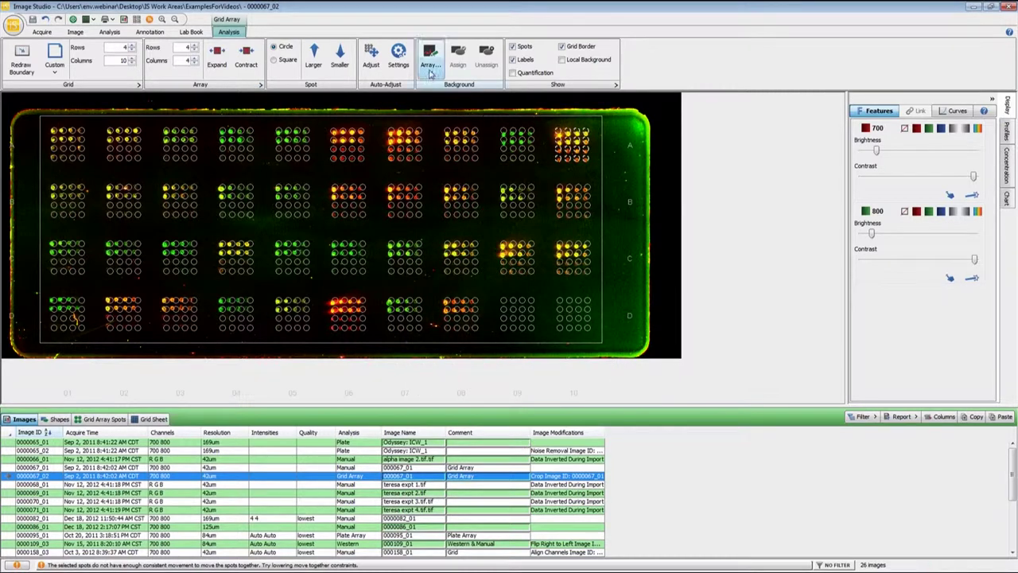
Step: Review the Array background options without choosing, then show the spot data table
click(430, 70)
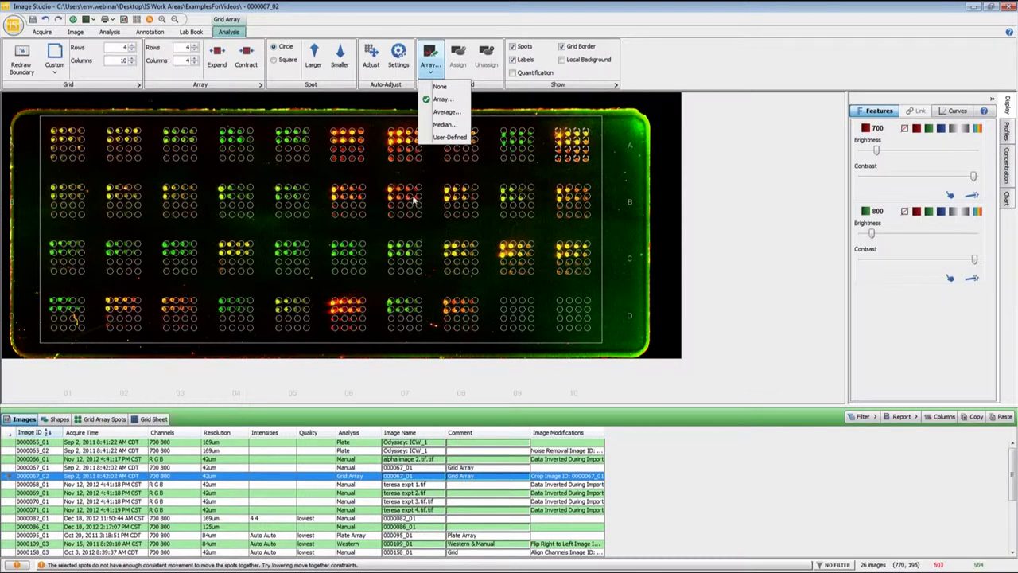
click(738, 162)
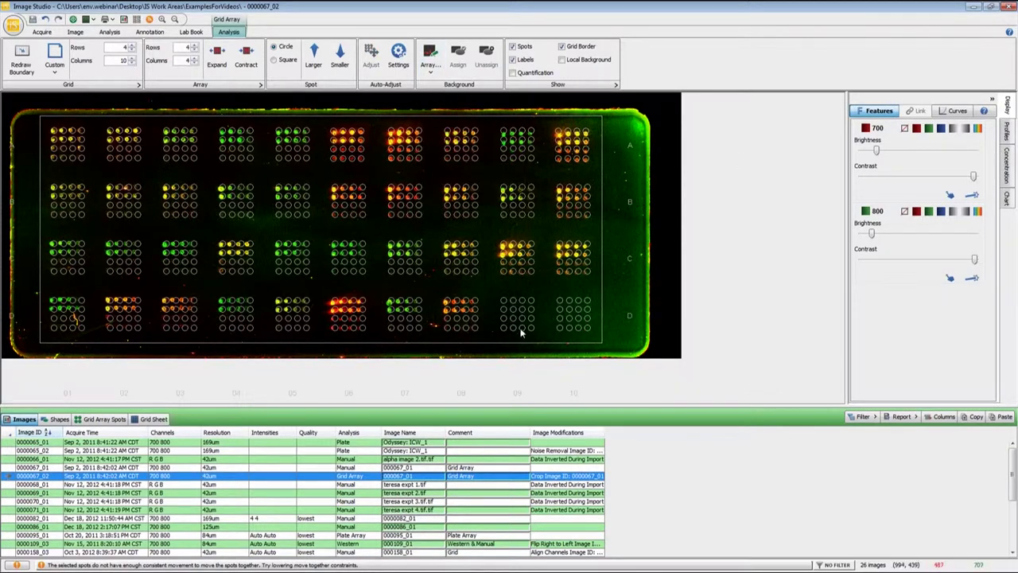
click(91, 422)
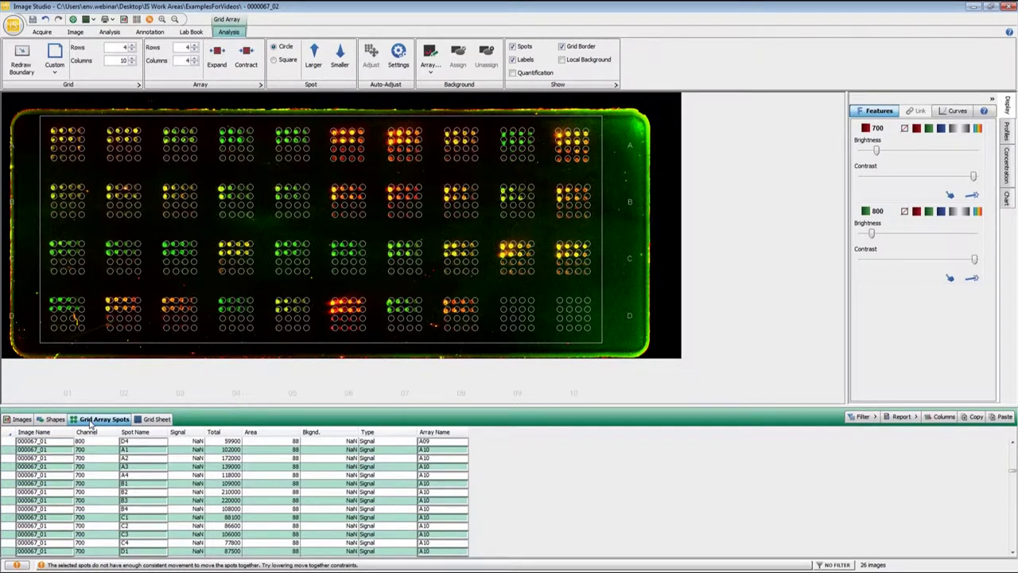
Step: Switch between the grid sheet and spot table, then review the Advanced Array Definition
click(165, 420)
click(112, 424)
click(260, 84)
click(484, 453)
Step: Set Background to Array with D4 as each array's background spot, computing Signal values
click(429, 64)
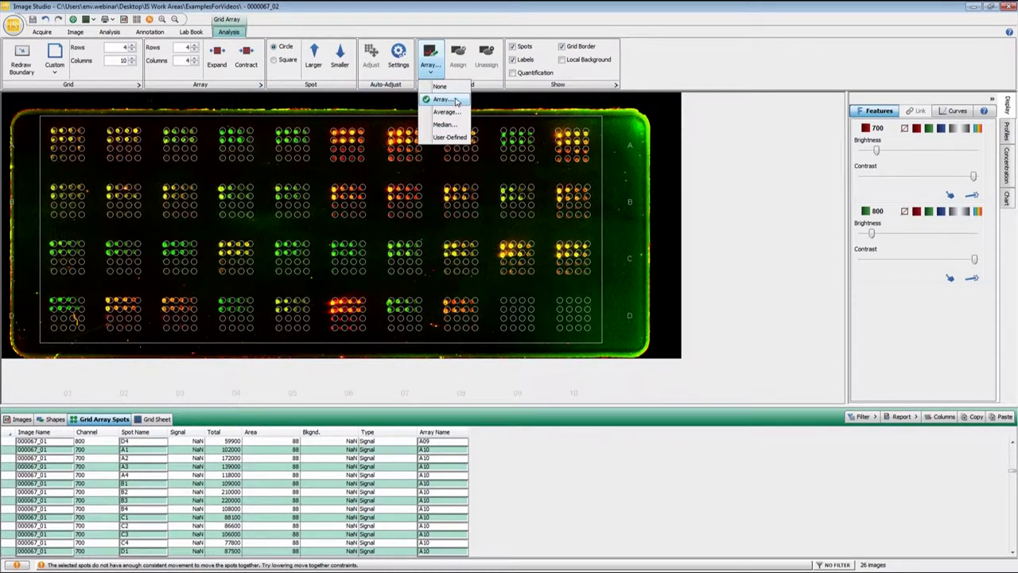
click(449, 101)
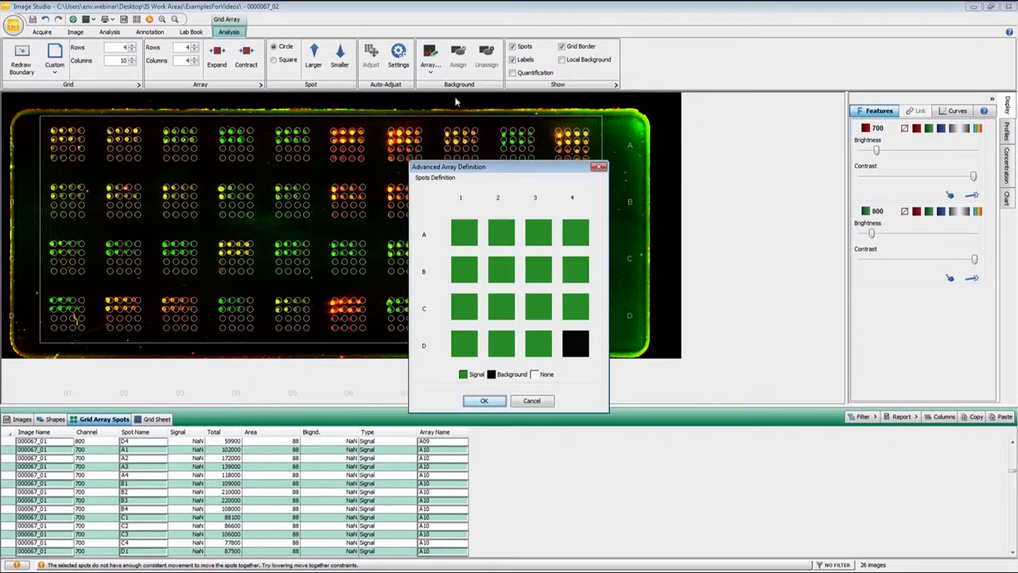
click(484, 401)
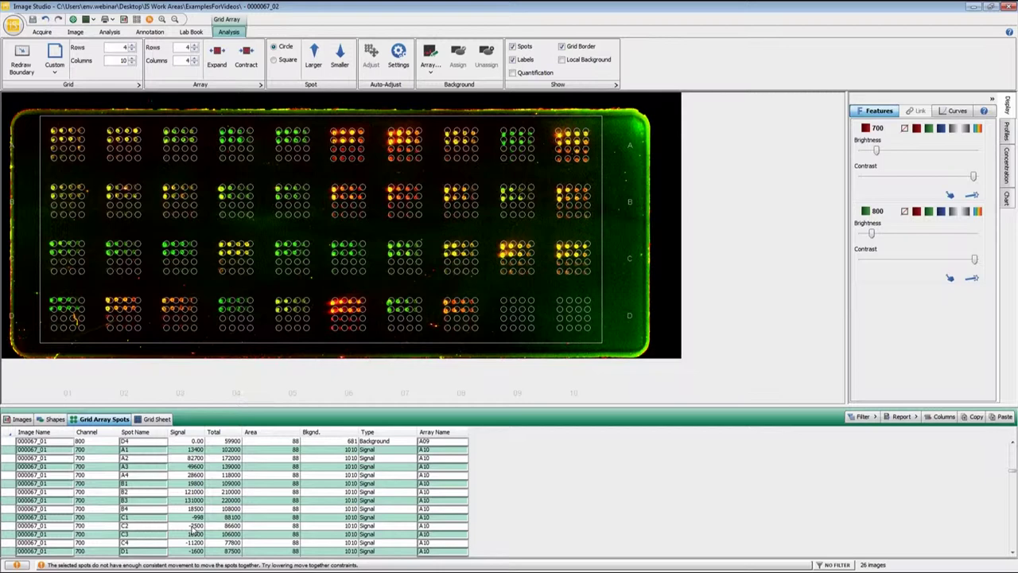
Step: Show array A01's Total values for the 800 channel in the Grid Sheet
click(160, 421)
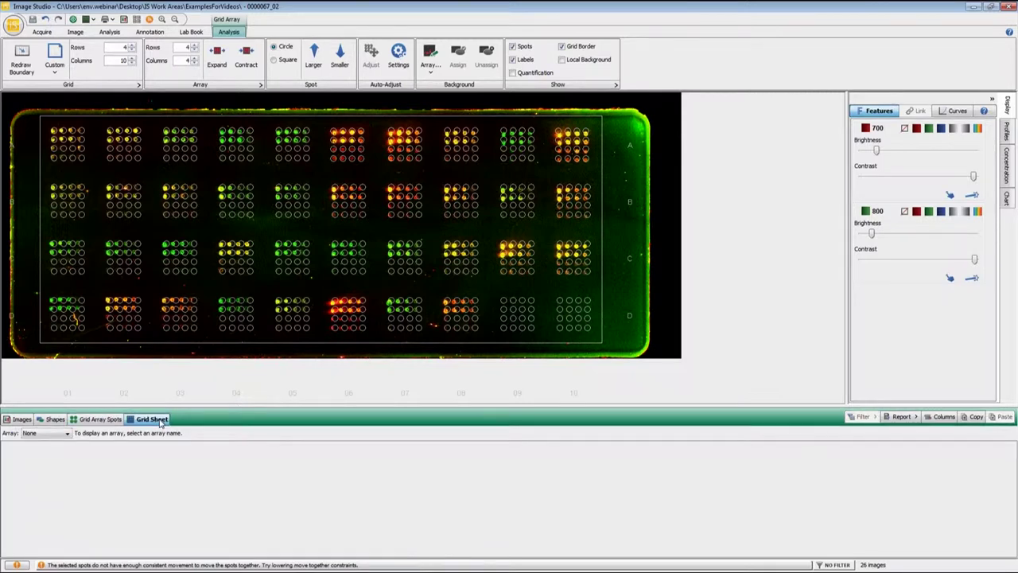
click(68, 434)
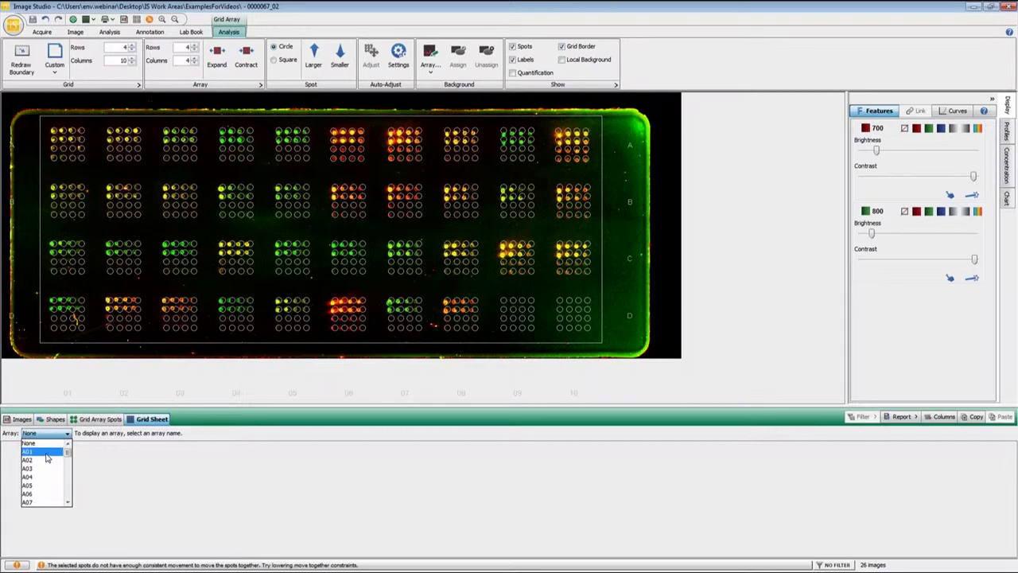
click(47, 453)
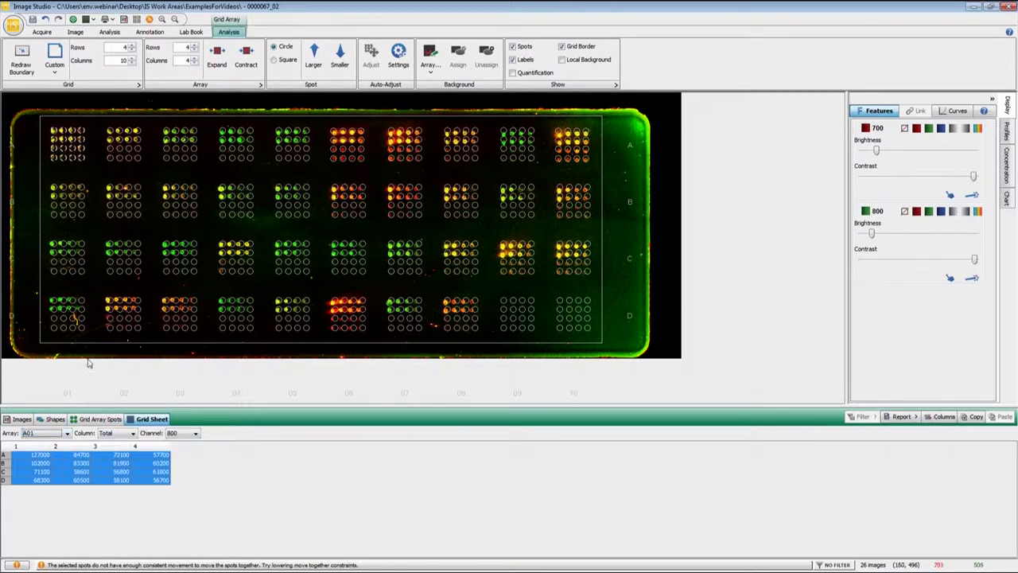
click(131, 434)
click(130, 436)
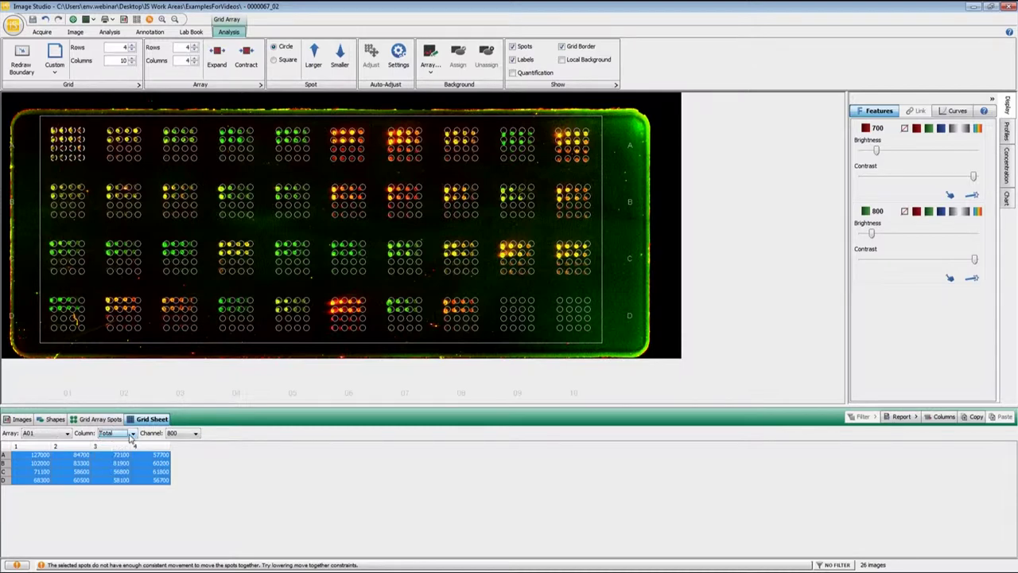
click(185, 434)
click(183, 438)
click(94, 422)
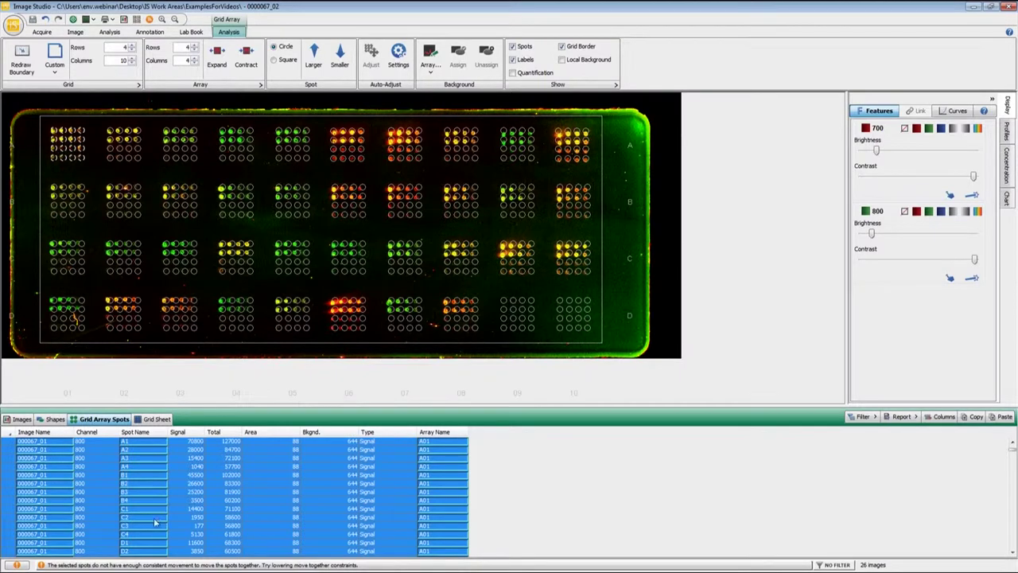
Step: Scroll through the spot rows, then show the empty Grid Spots - Total chart panel
scroll(156, 522, down, 8)
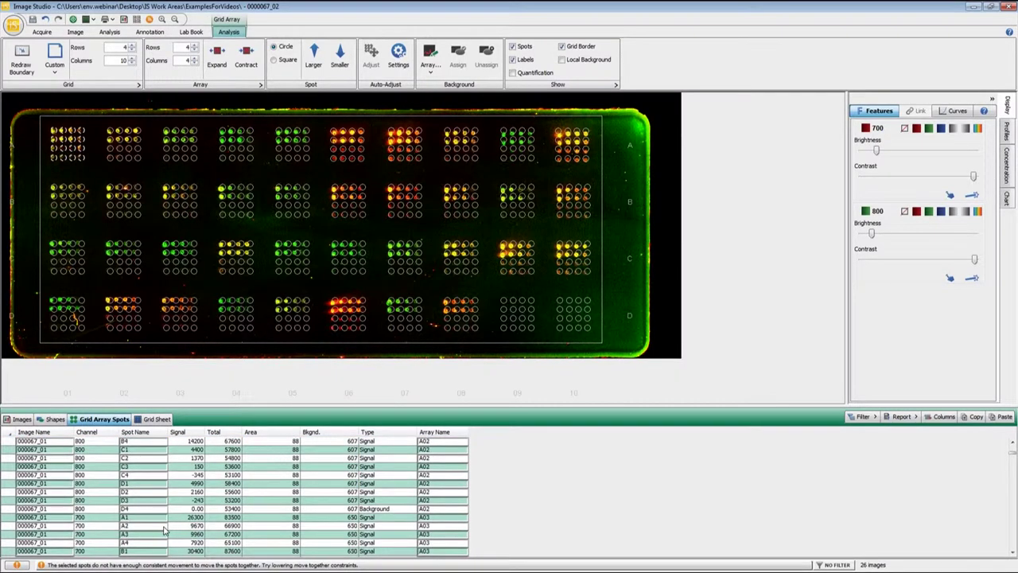
scroll(165, 531, up, 15)
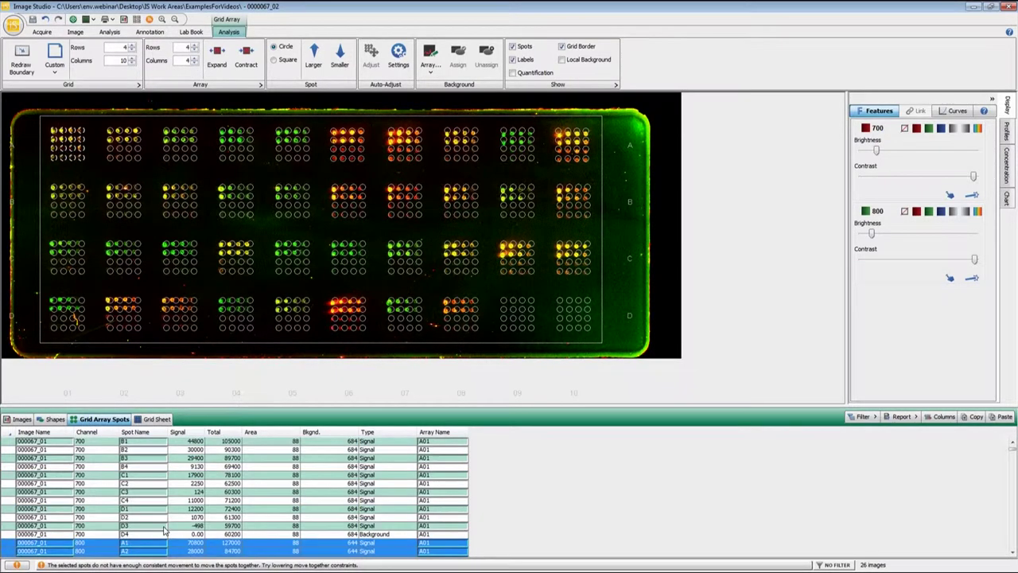
scroll(164, 530, up, 2)
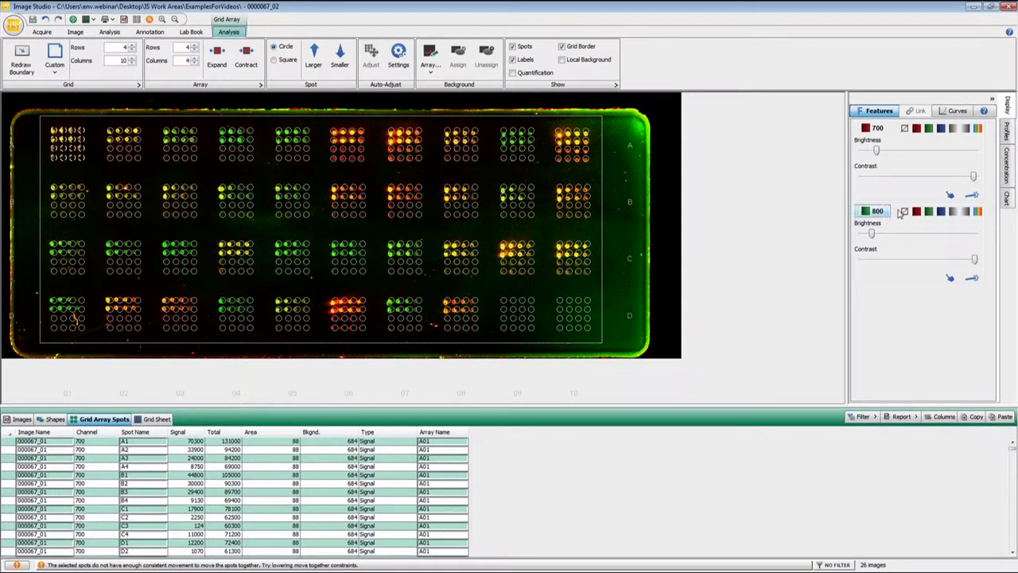
click(1008, 199)
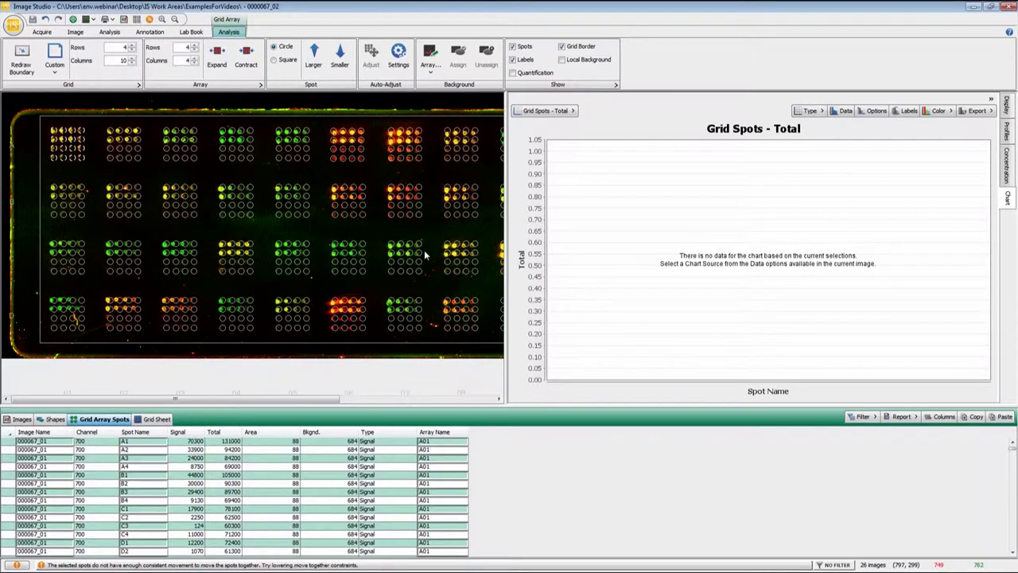
Step: Chart Grid Array - Total for all spots and box-select array A02 on the image
click(545, 111)
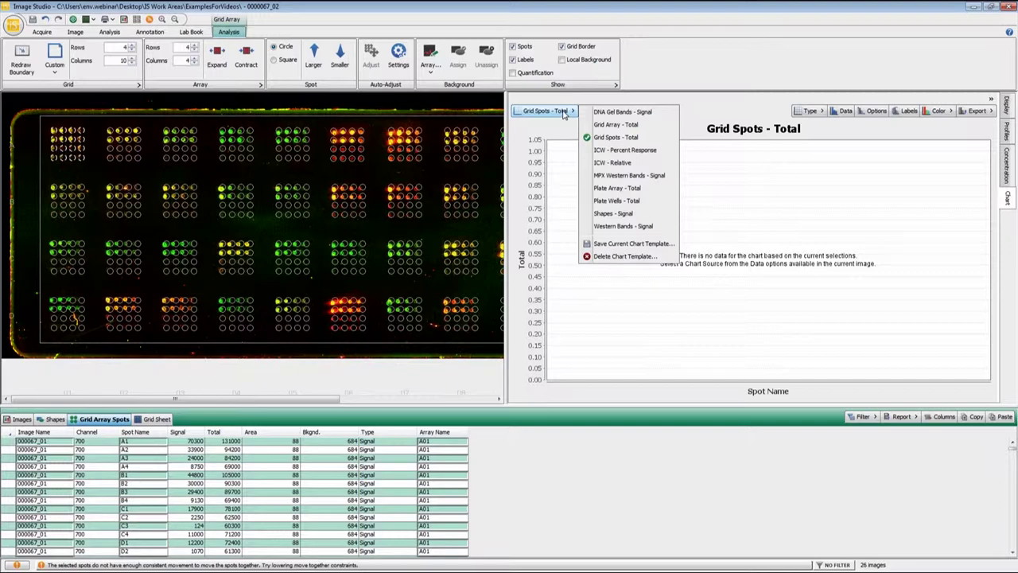
click(614, 126)
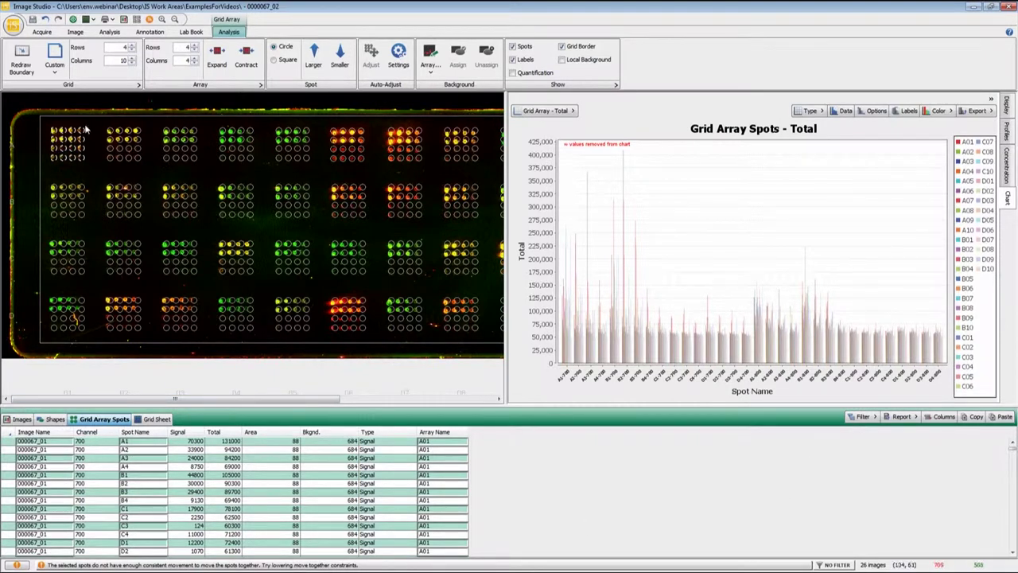
drag(97, 126, 148, 173)
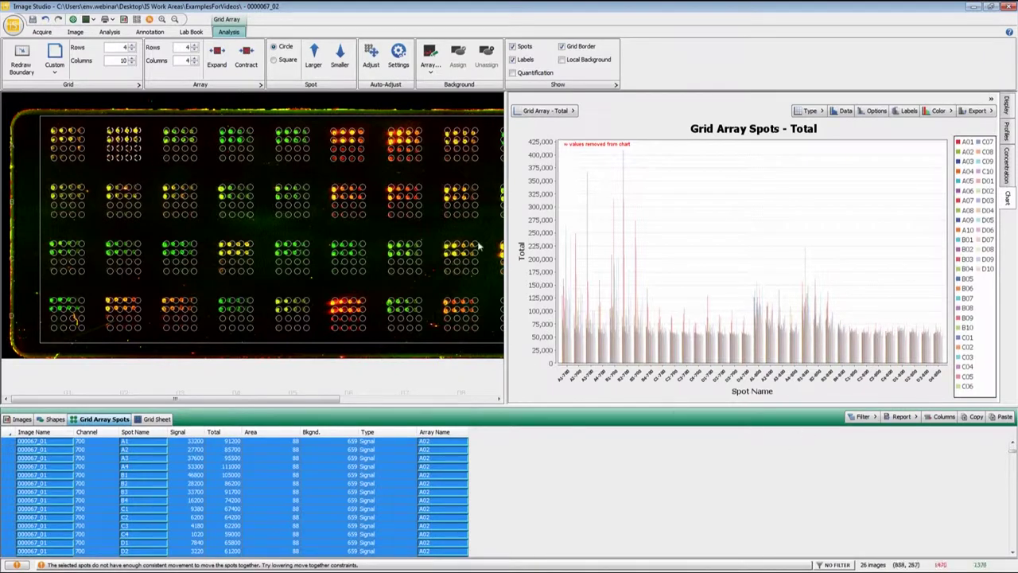
Step: Filter to the A02 selection, clear the filter, then show the channel display settings
click(863, 422)
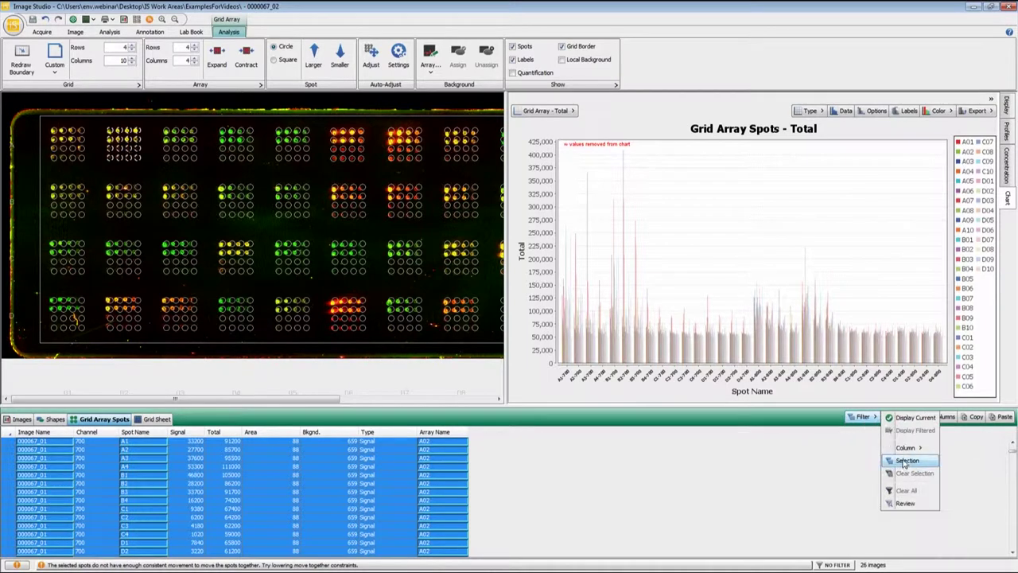
click(905, 463)
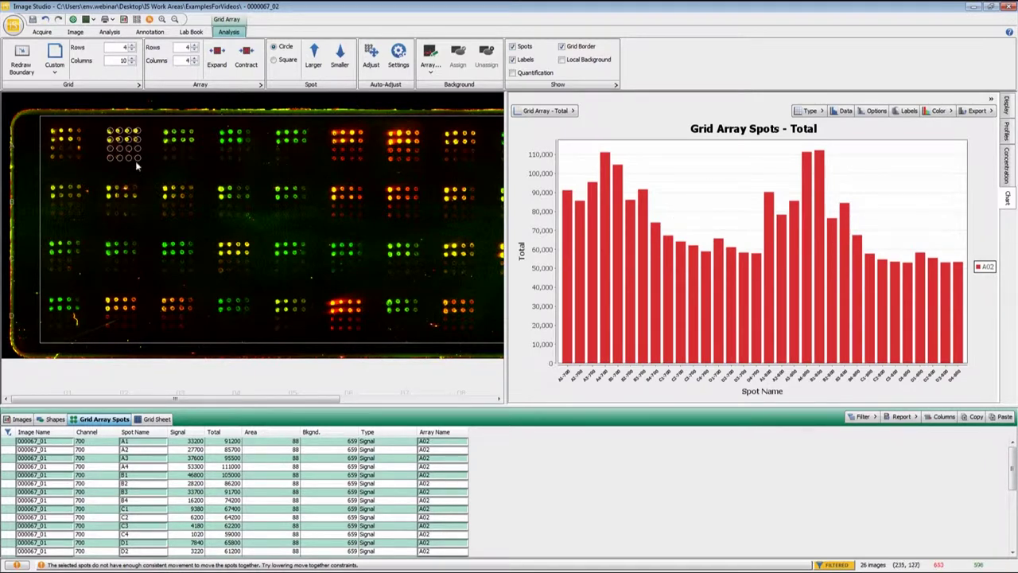
click(863, 419)
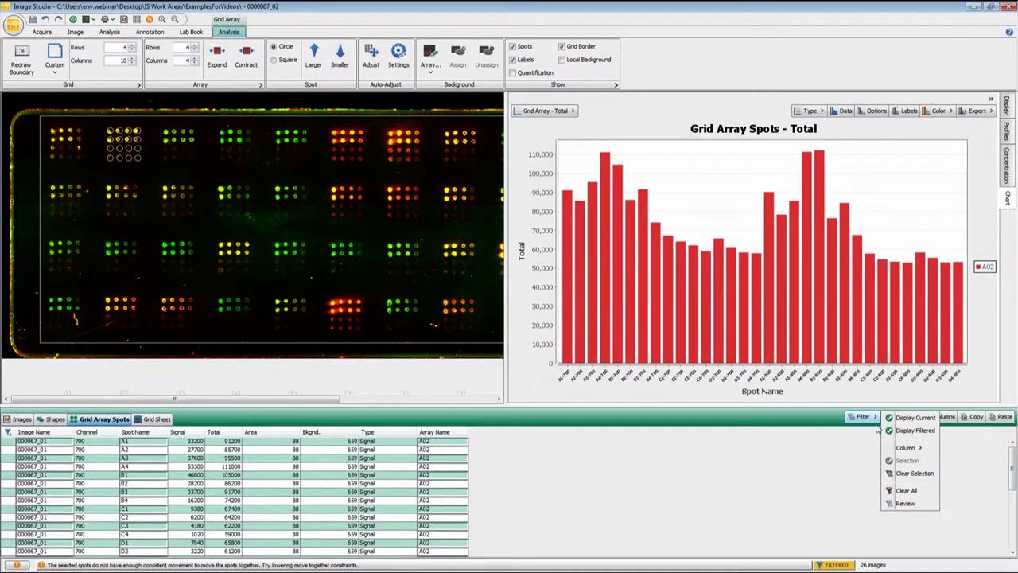
click(917, 474)
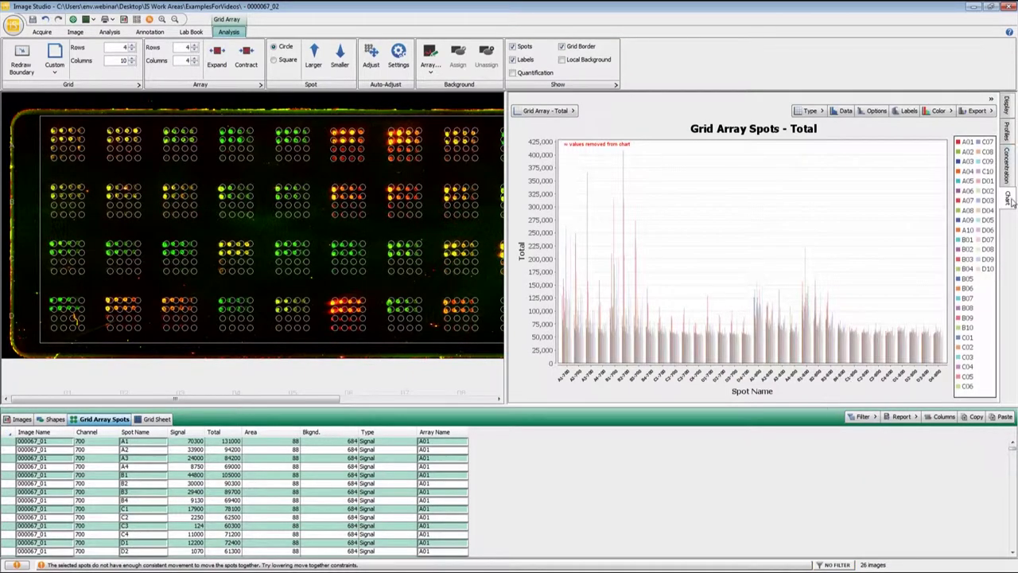
click(1009, 102)
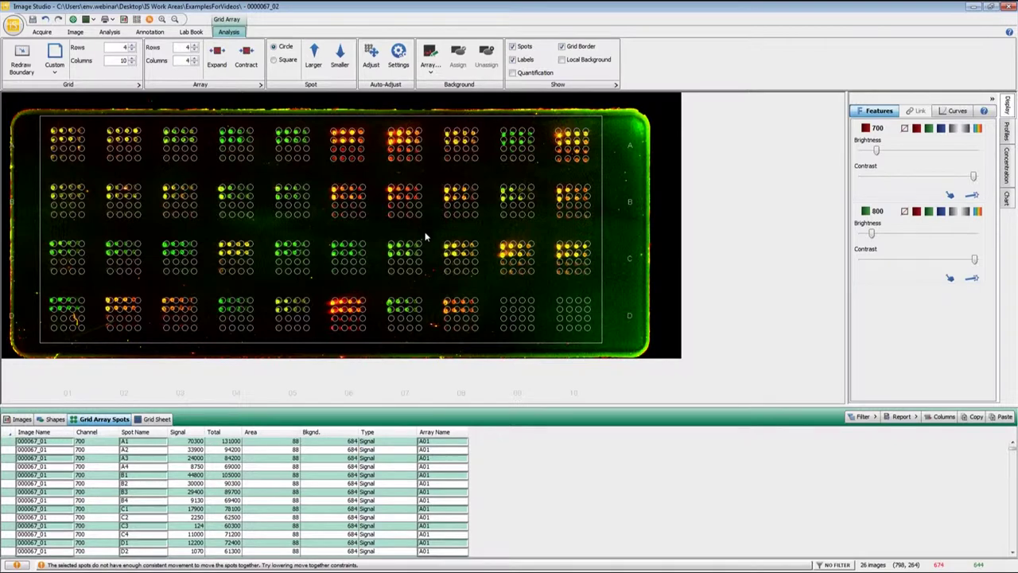
click(59, 72)
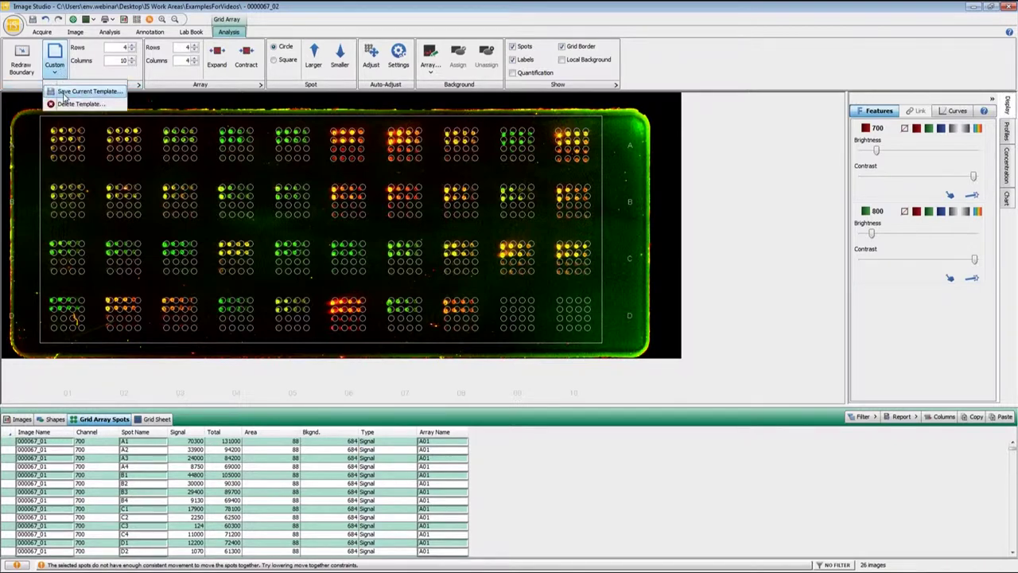
click(66, 91)
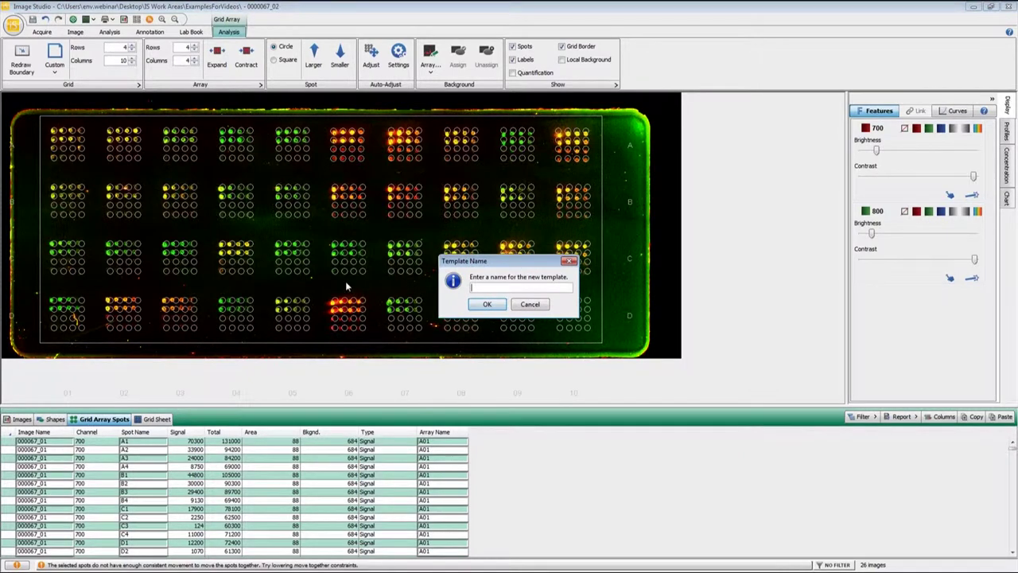
click(525, 307)
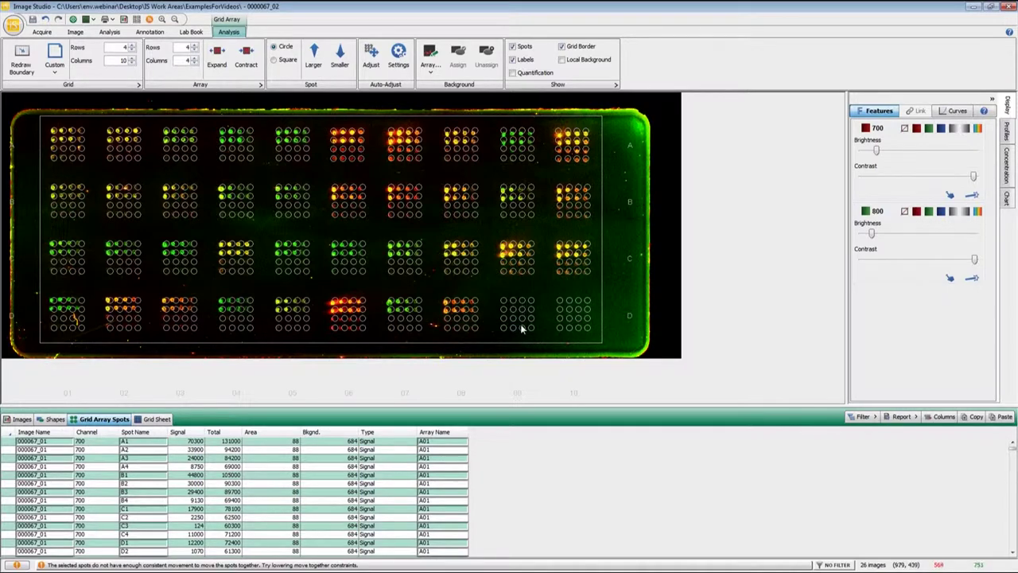